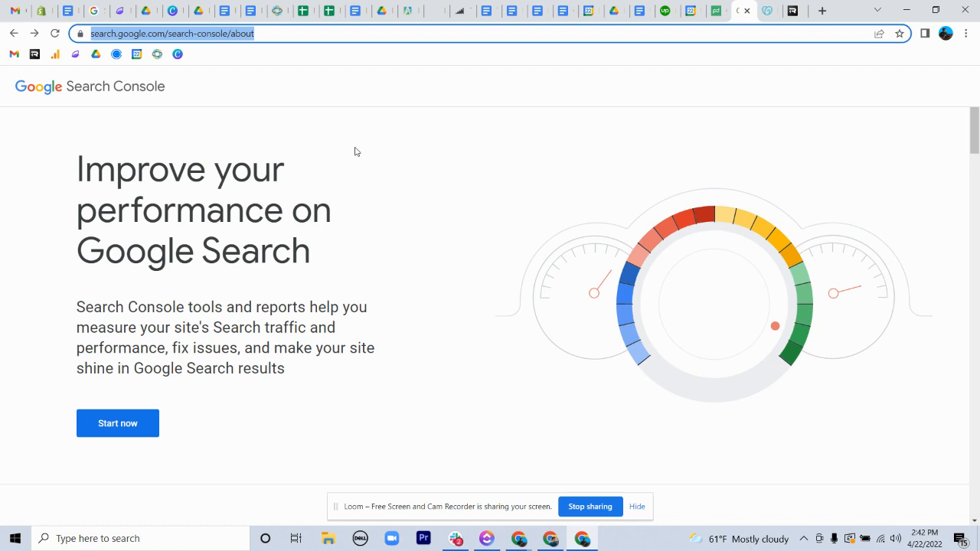
# Start the Search Console setup and bring up the property type selection with the Domain option.
pyautogui.click(482, 230)
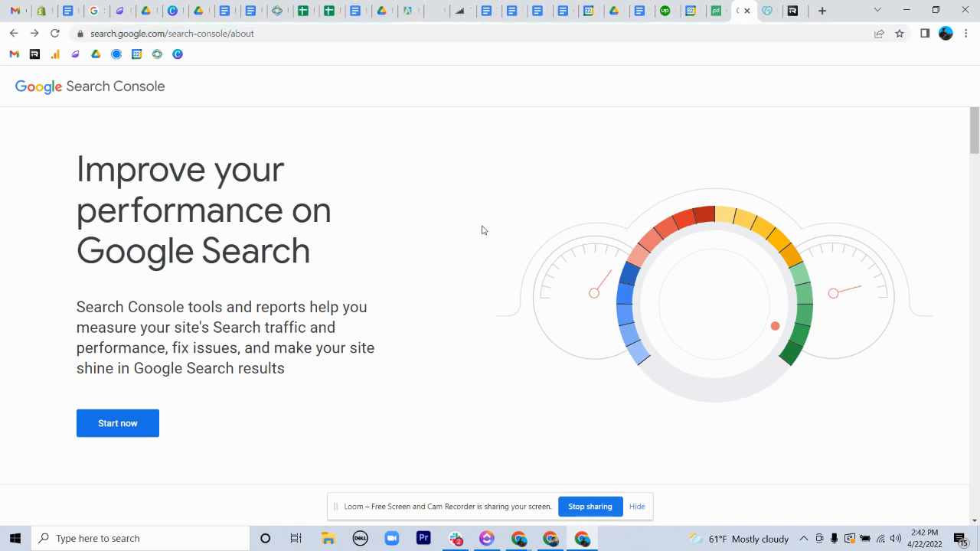
pyautogui.click(129, 431)
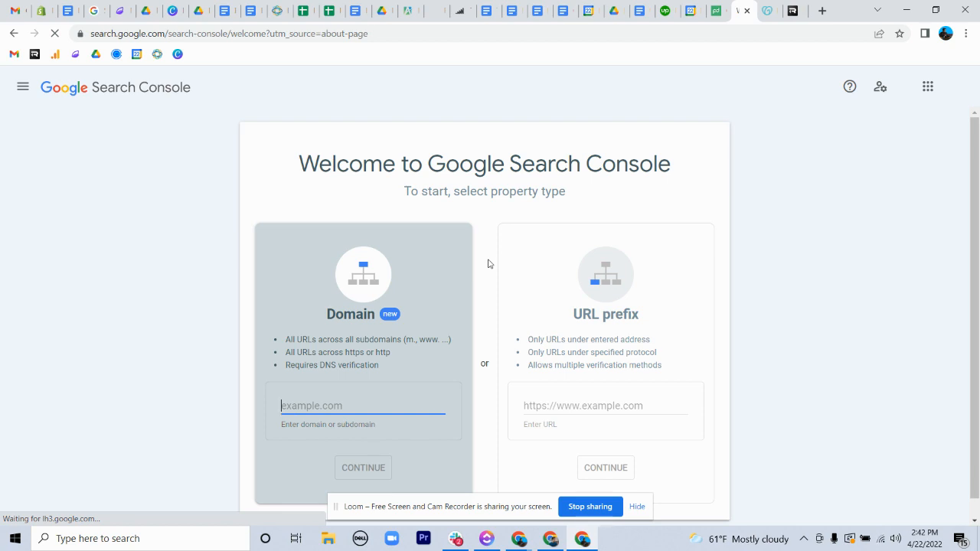
pyautogui.scroll(-1, 490, 264)
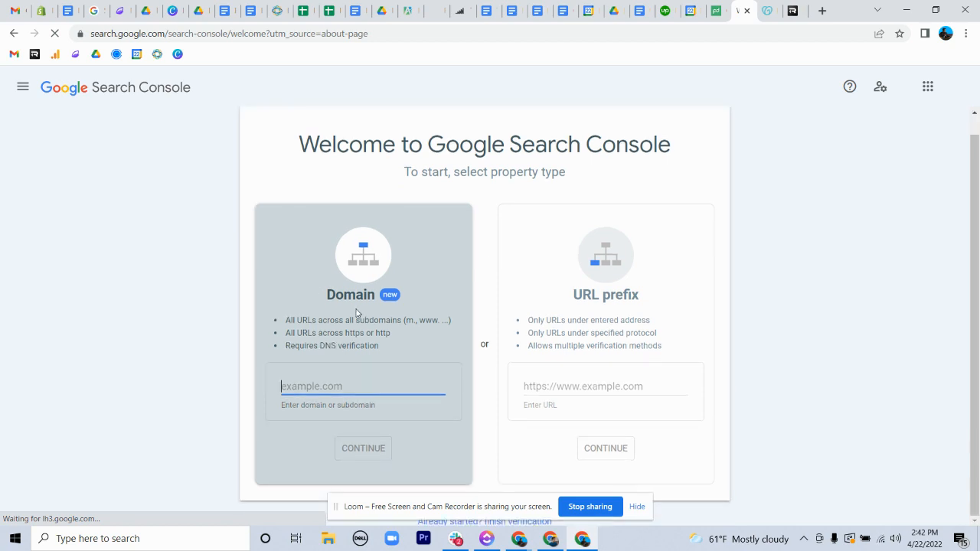
pyautogui.moveTo(328, 302); pyautogui.dragTo(378, 296)
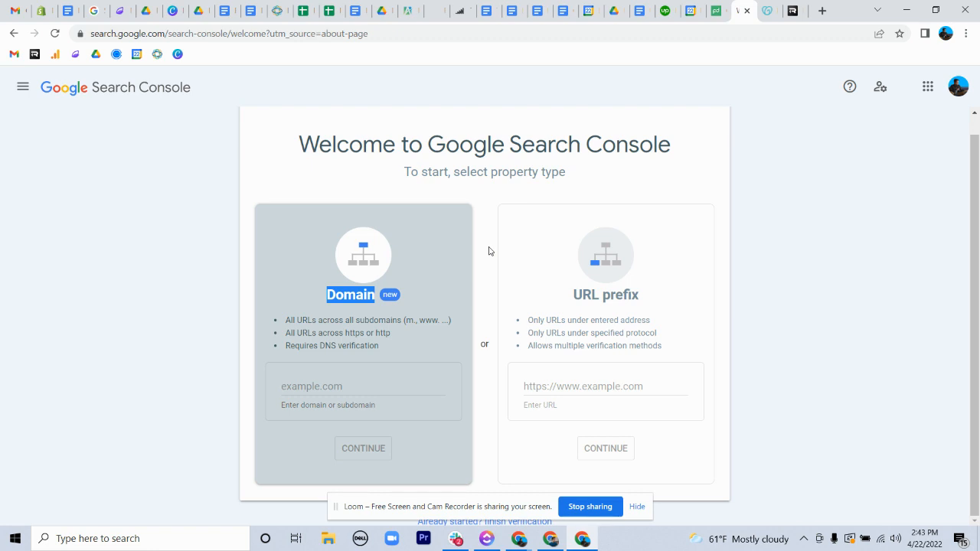
# Add rethinkdesign.io as a Domain property and submit it for ownership verification.
pyautogui.click(308, 387)
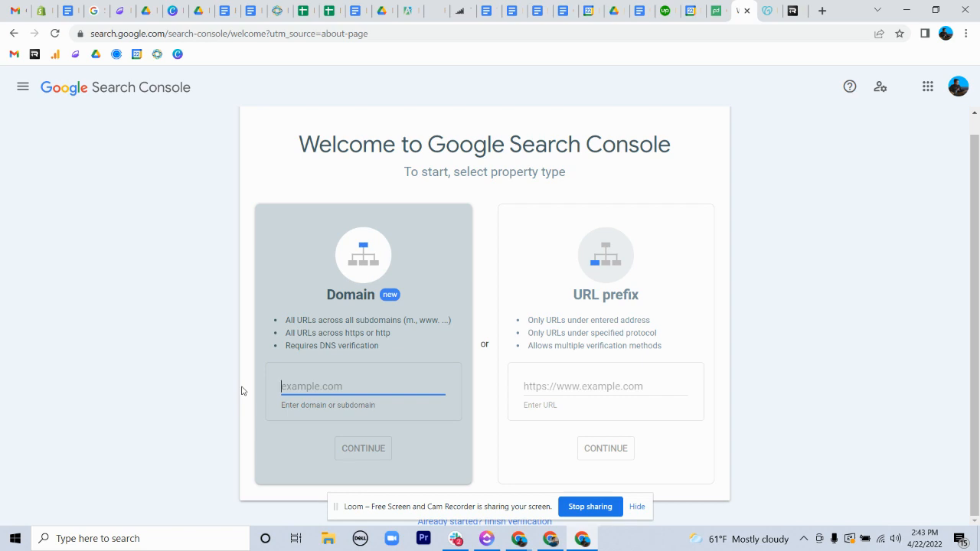
pyautogui.write('rethinkd')
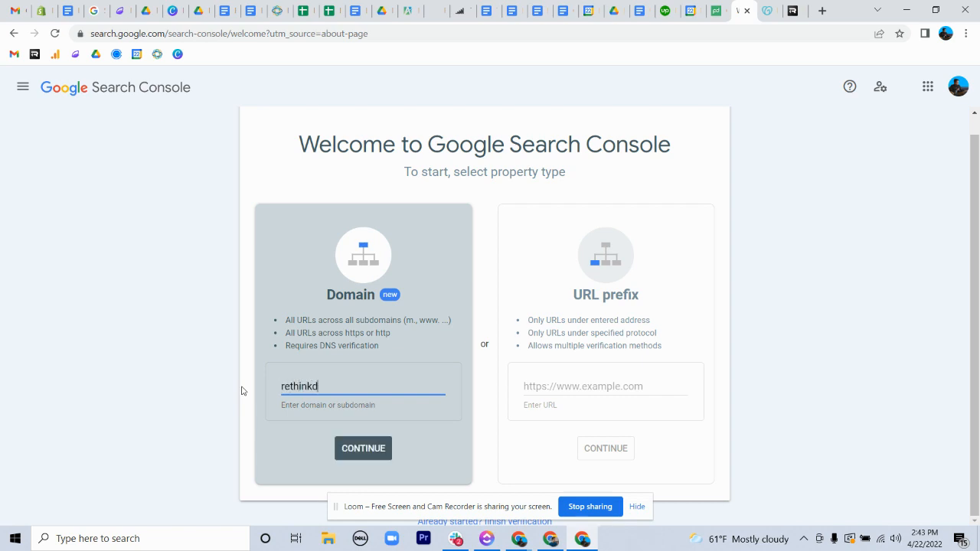
pyautogui.write('esign.io')
pyautogui.click(374, 456)
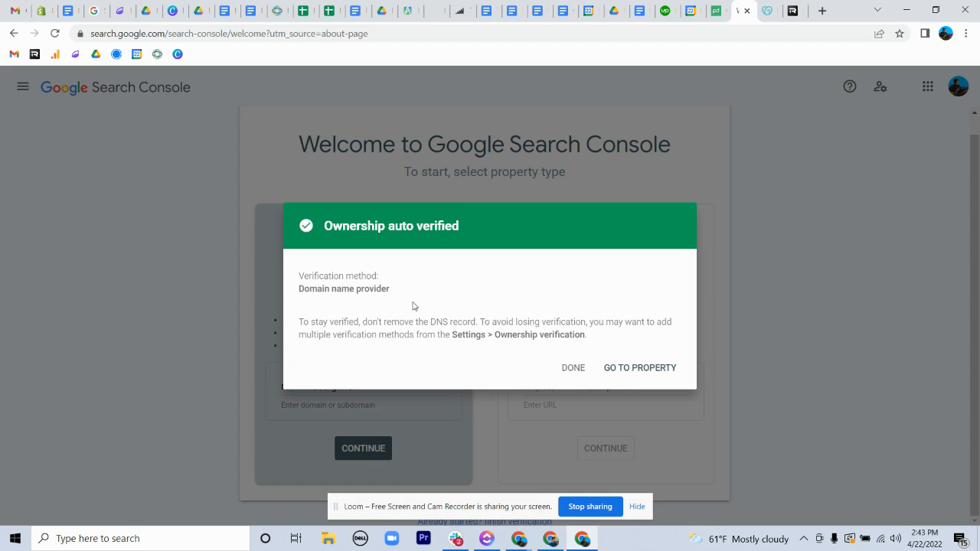
pyautogui.moveTo(342, 321); pyautogui.dragTo(498, 321)
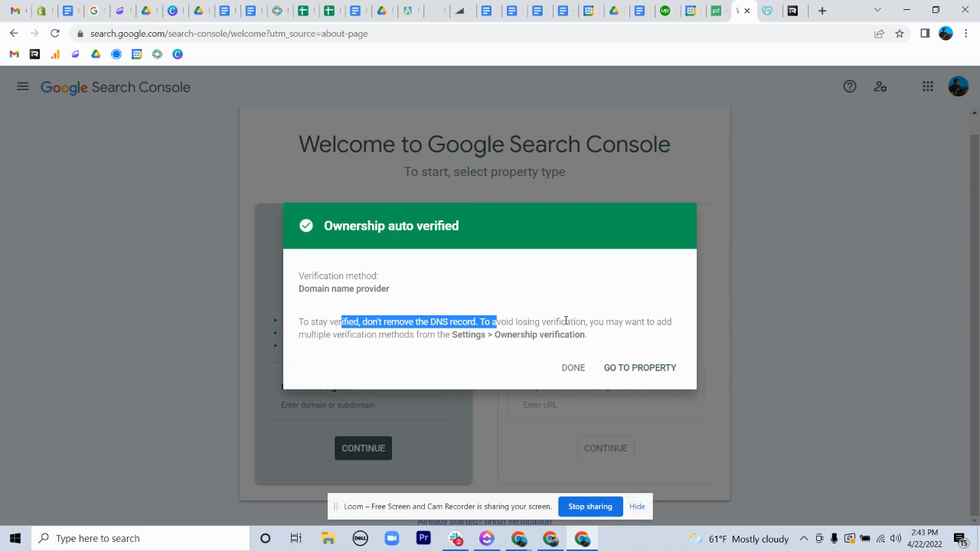
# Switch to GoDaddy and open the rethinkdesign.io dashboard from the account's products.
pyautogui.click(767, 10)
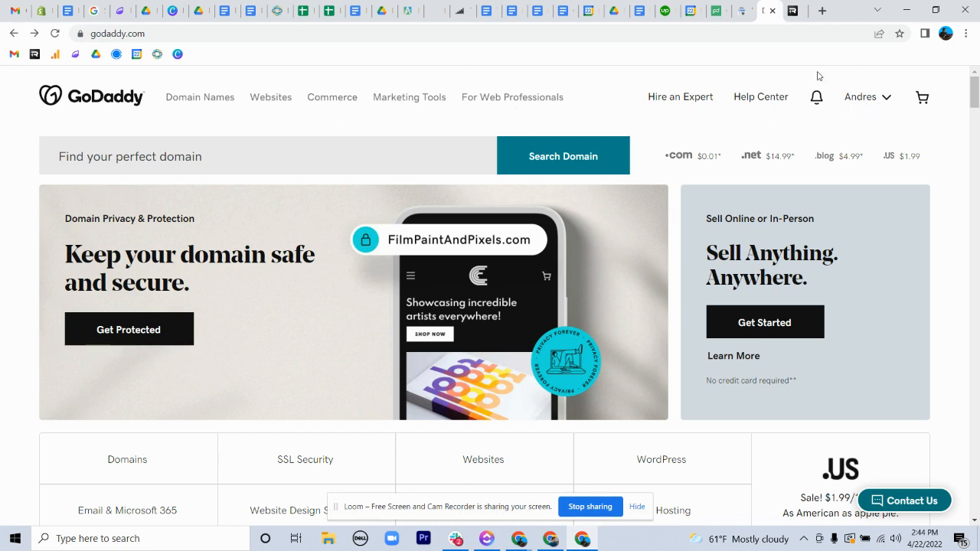
pyautogui.click(745, 11)
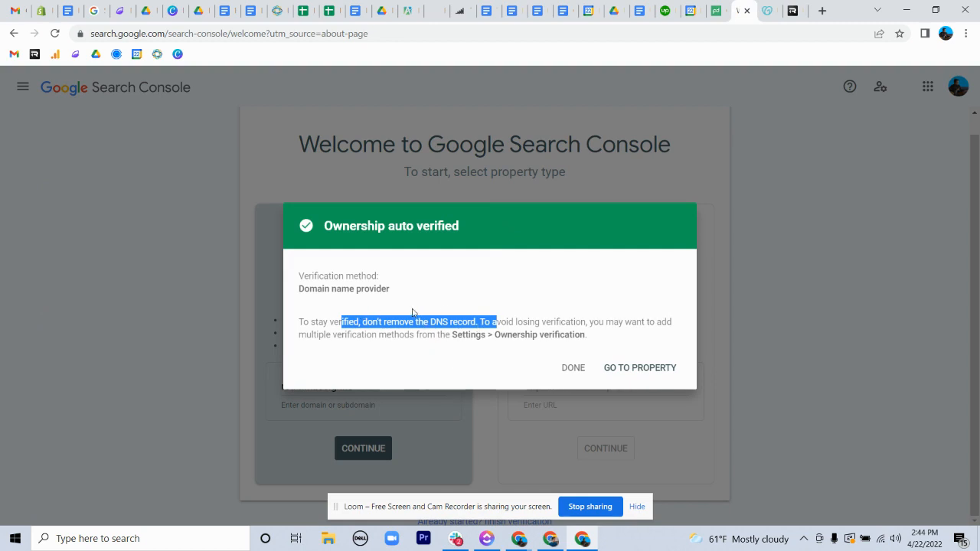
pyautogui.click(767, 10)
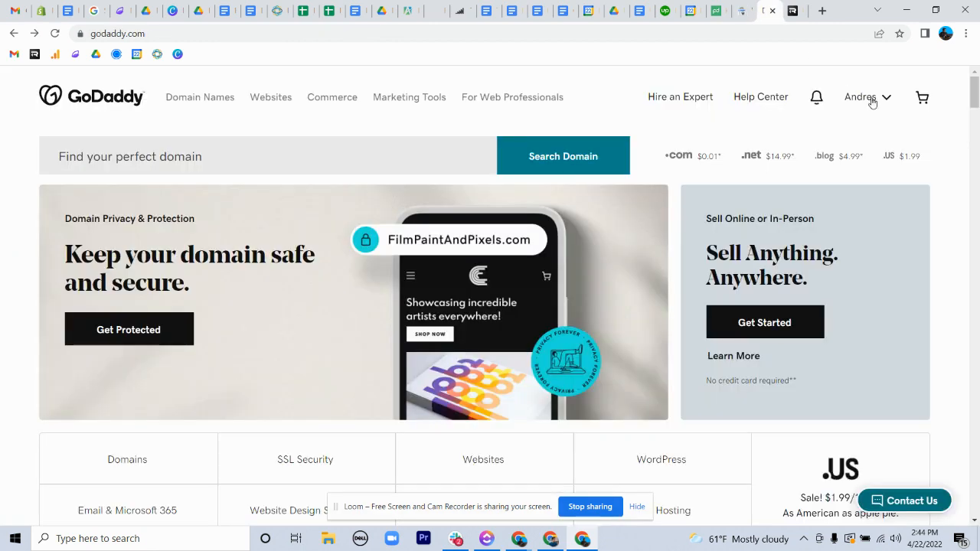
pyautogui.click(884, 100)
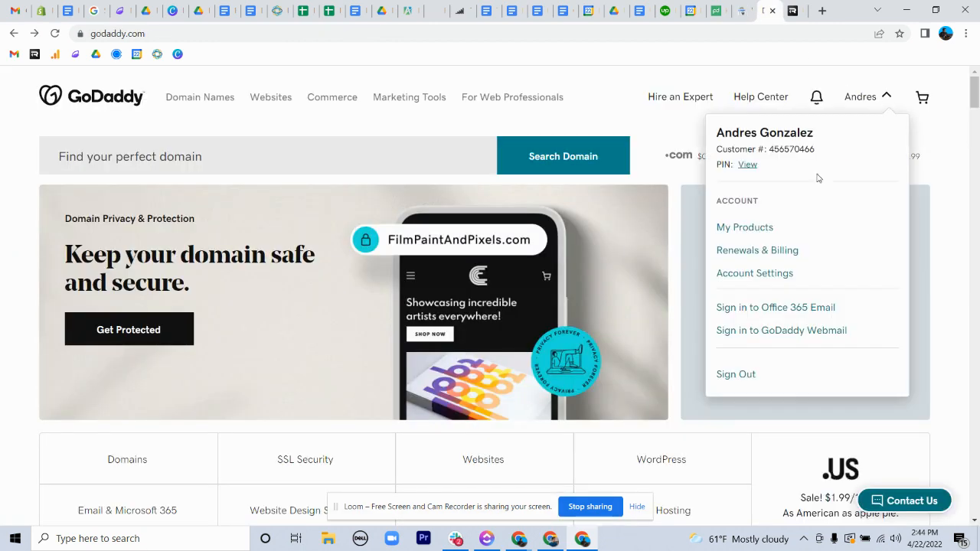
pyautogui.click(761, 231)
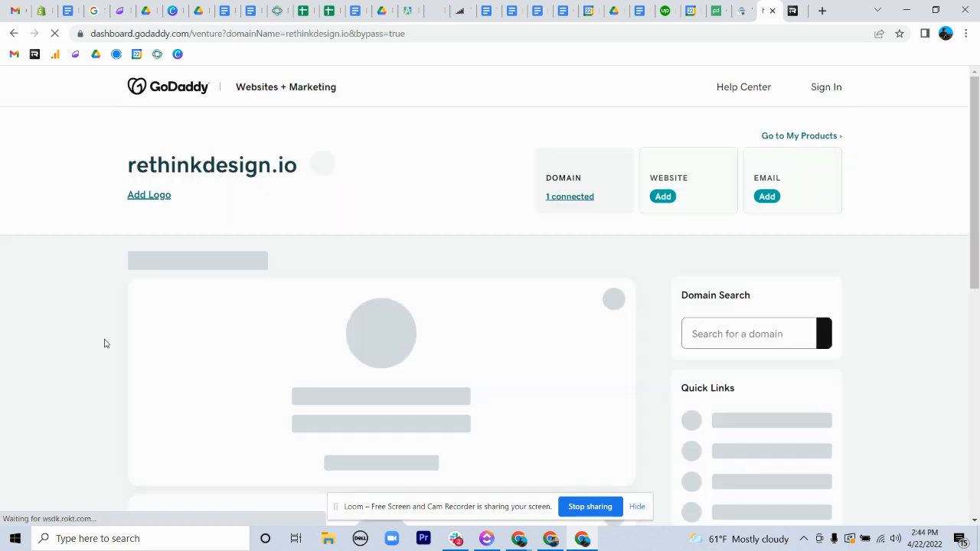
pyautogui.scroll(-2, 661, 345)
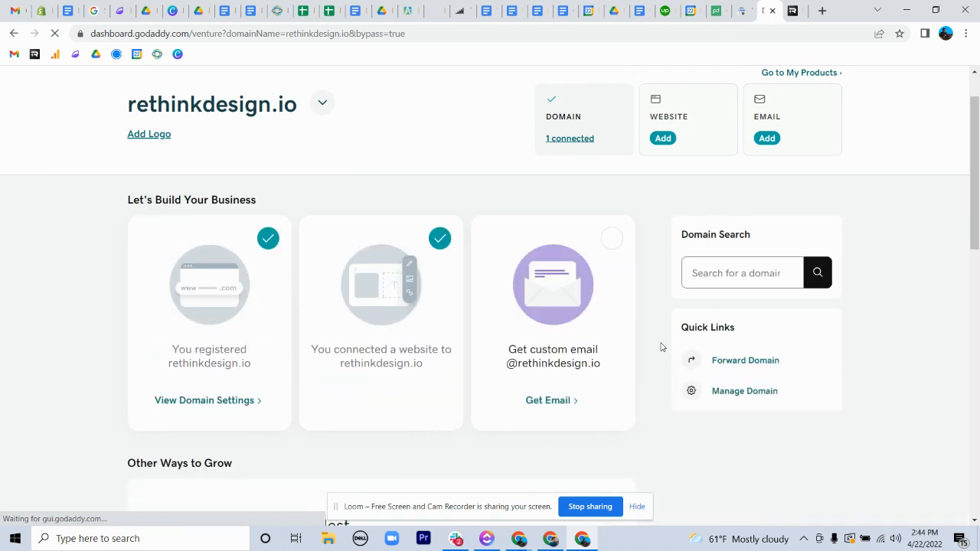
pyautogui.scroll(-10, 663, 347)
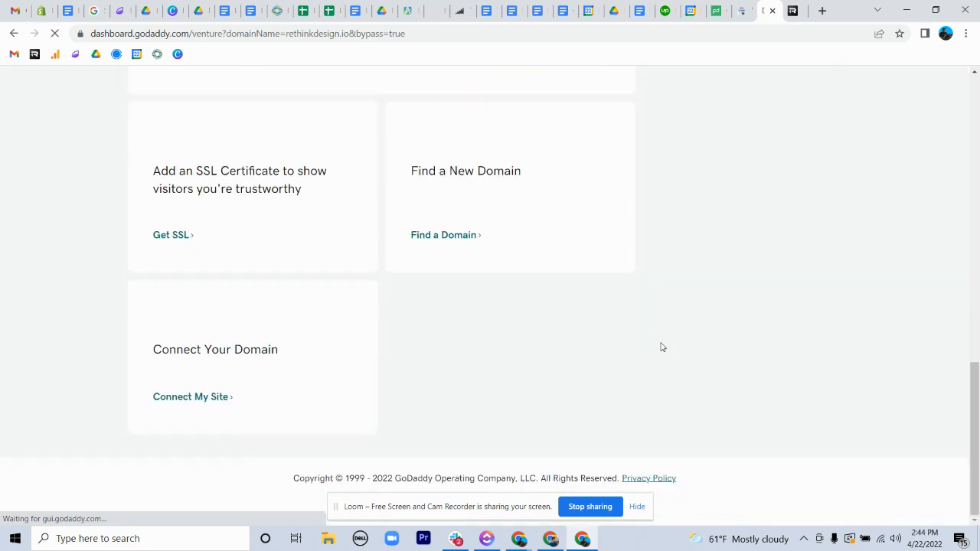
pyautogui.scroll(10, 663, 347)
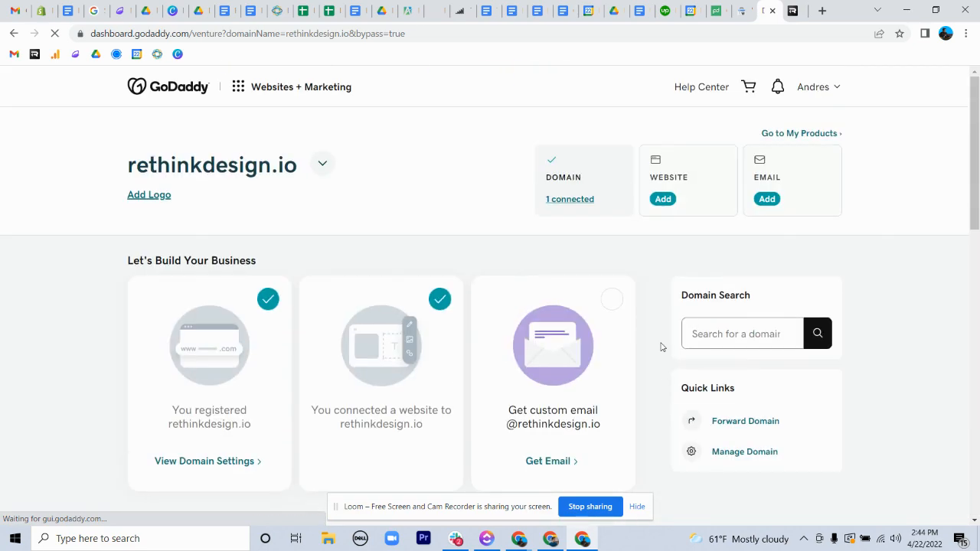
pyautogui.click(322, 163)
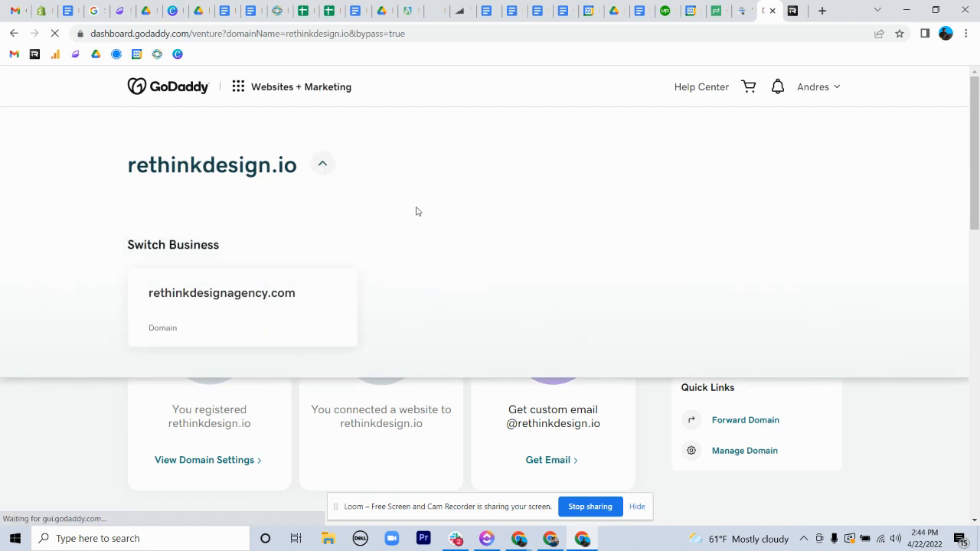
pyautogui.click(322, 164)
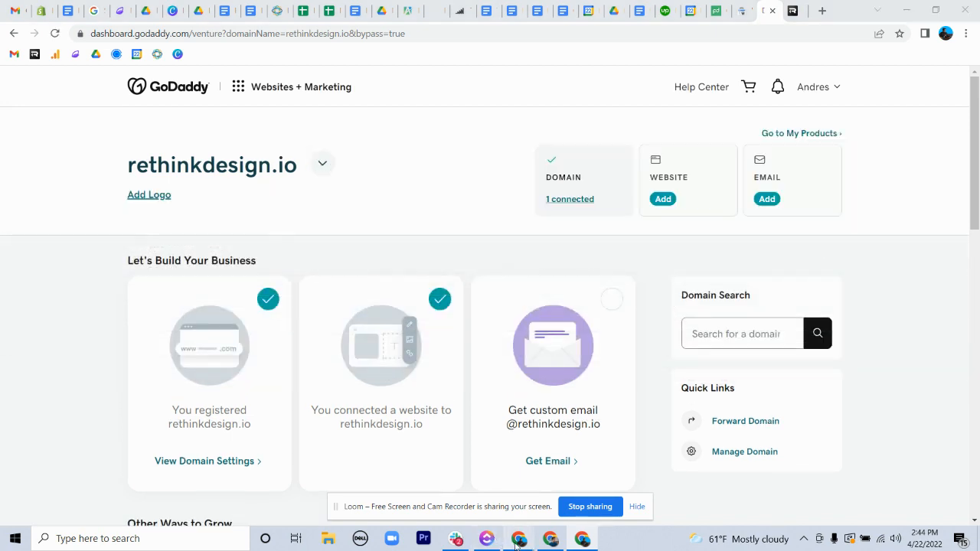
pyautogui.moveTo(519, 538)
pyautogui.click(457, 504)
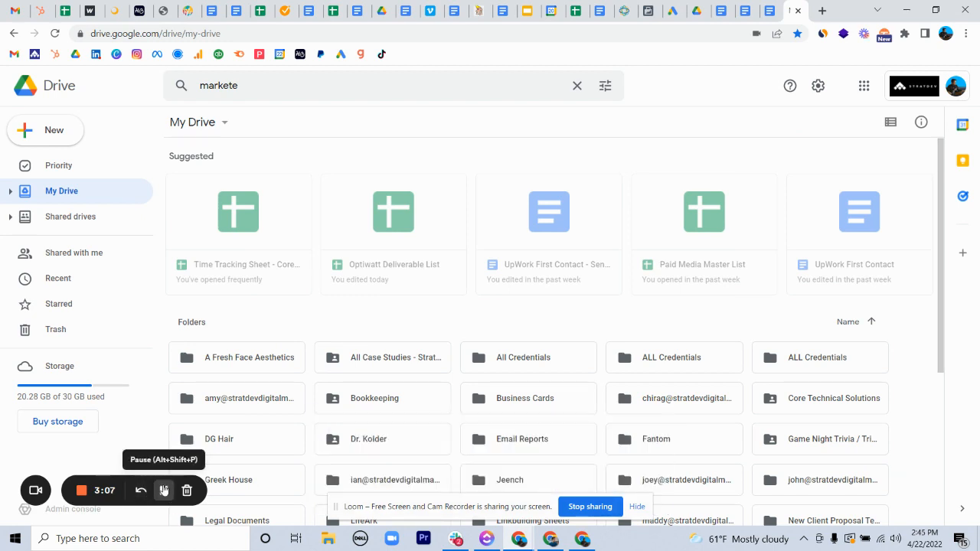
pyautogui.click(583, 539)
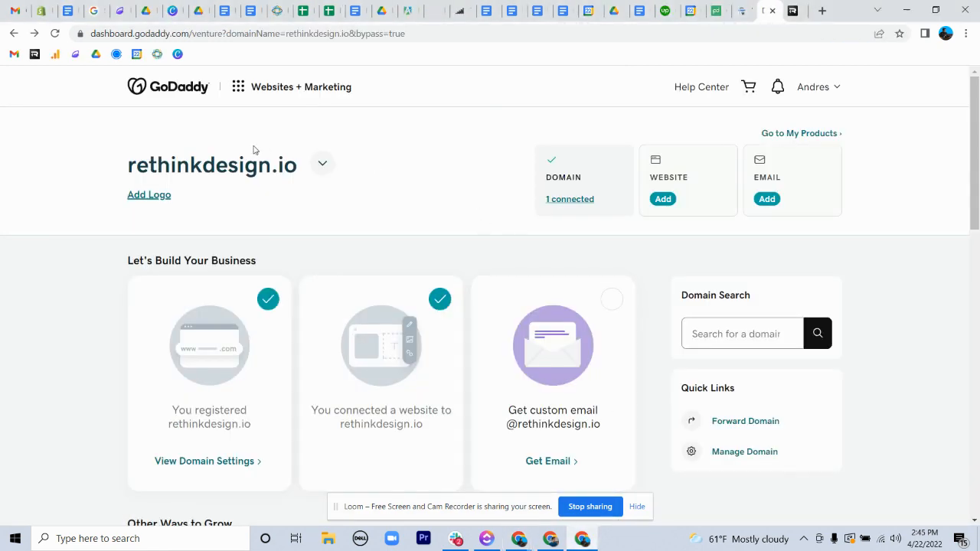
# Open the domain settings of rethinkdesign.io and go to its DNS management page from the additional settings.
pyautogui.scroll(-1, 674, 349)
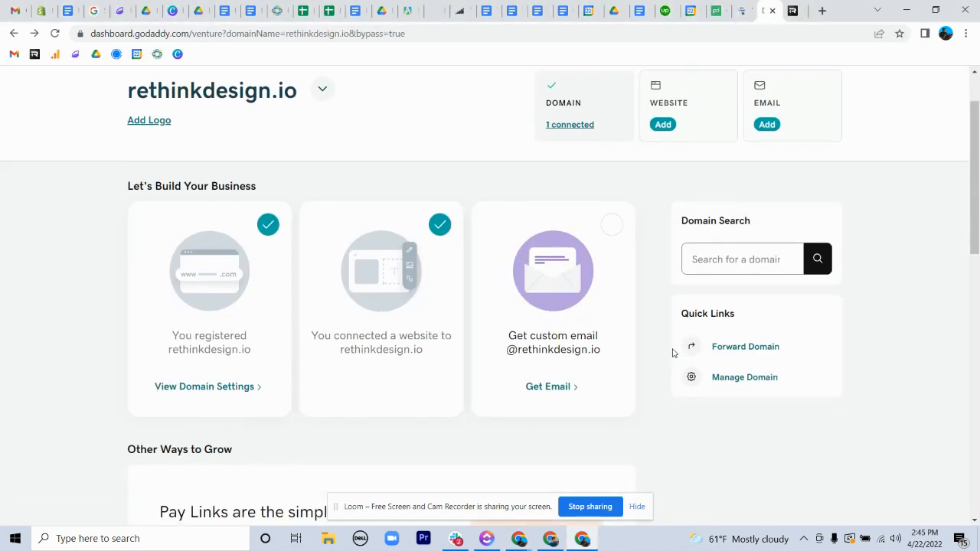
pyautogui.click(743, 378)
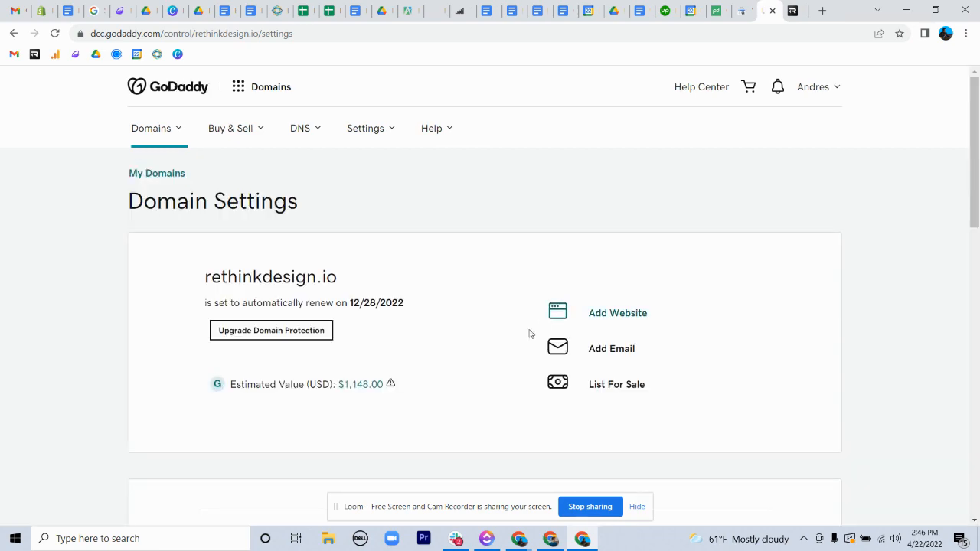
pyautogui.scroll(-5, 518, 344)
pyautogui.scroll(-5, 518, 344)
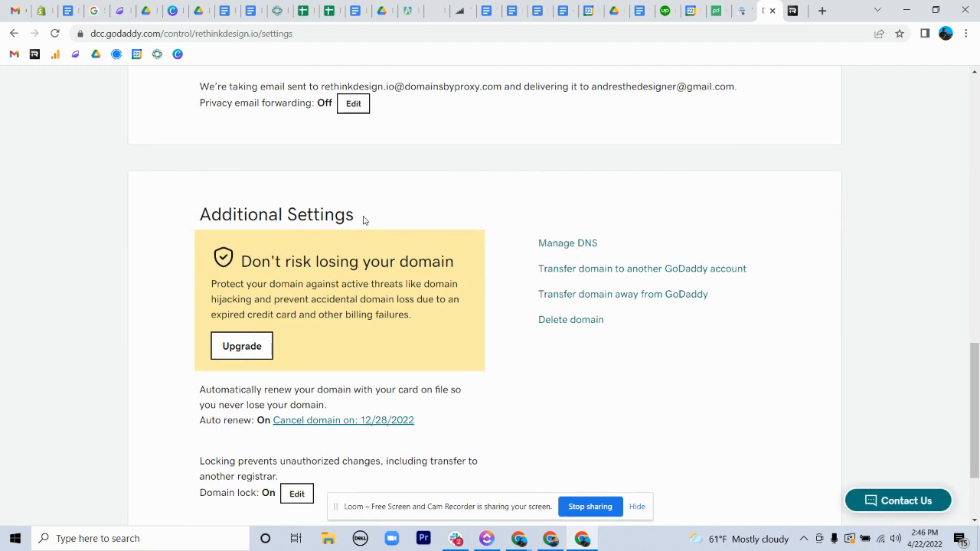
pyautogui.moveTo(365, 221); pyautogui.dragTo(179, 220)
pyautogui.click(574, 246)
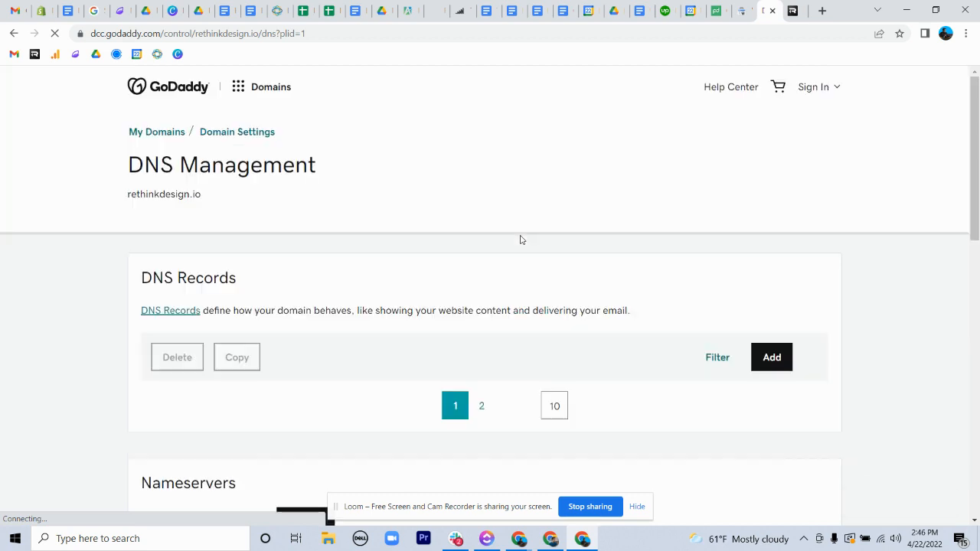
# Start adding a new DNS record for rethinkdesign.io and set its type to TXT.
pyautogui.scroll(-3, 571, 302)
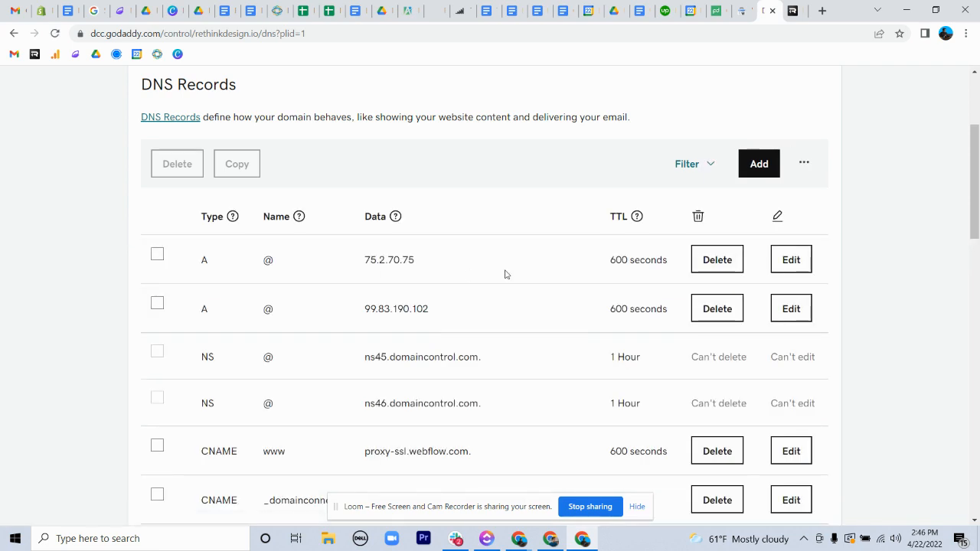
pyautogui.scroll(-2, 505, 274)
pyautogui.scroll(-3, 505, 274)
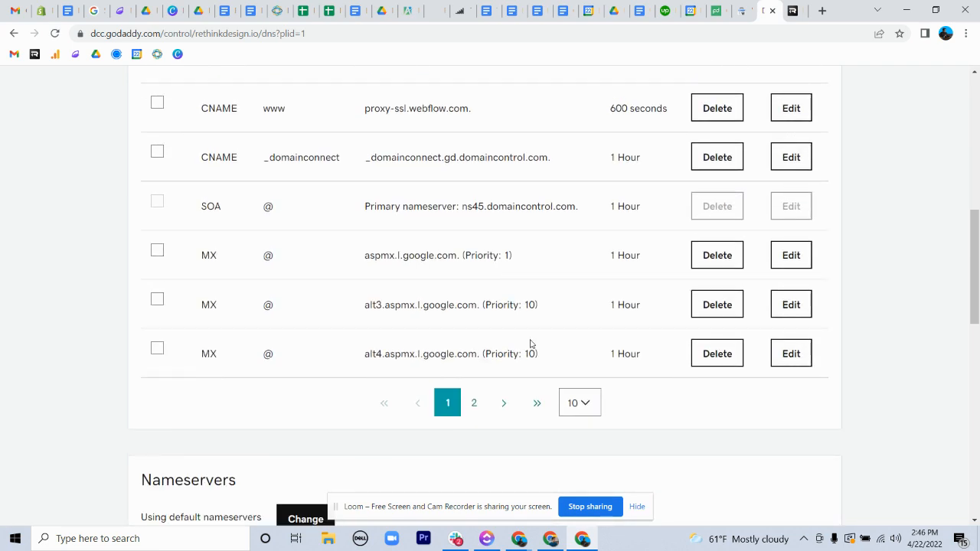
pyautogui.scroll(6, 530, 344)
pyautogui.click(759, 295)
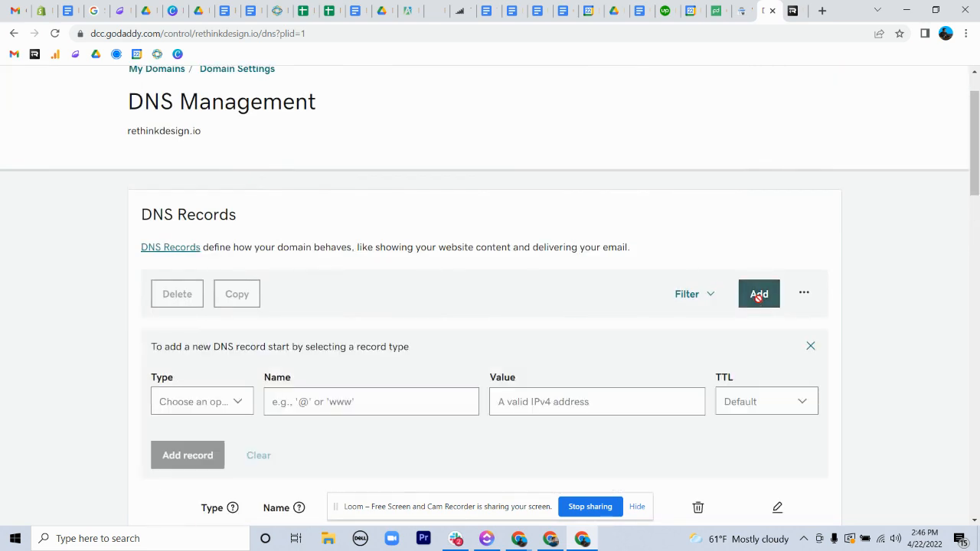
pyautogui.scroll(-2, 548, 315)
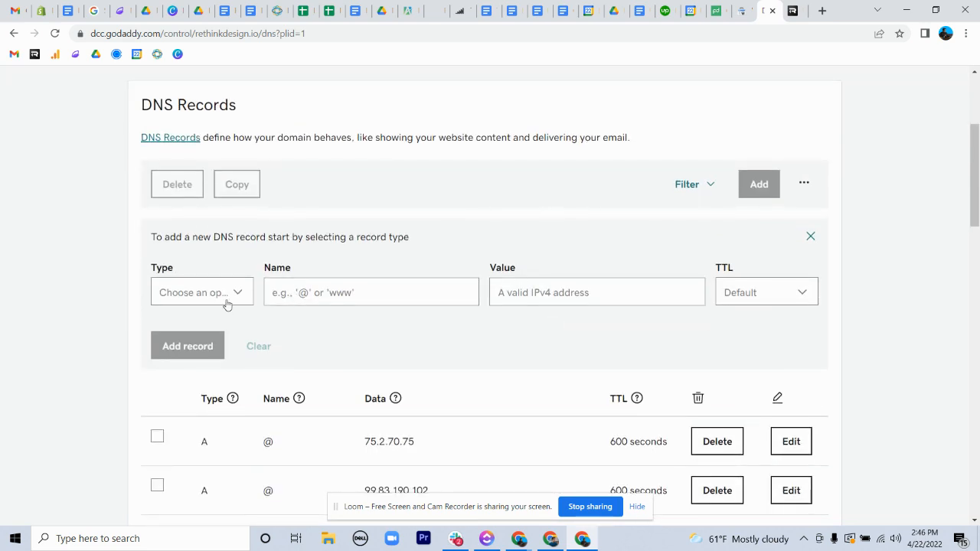
pyautogui.click(743, 11)
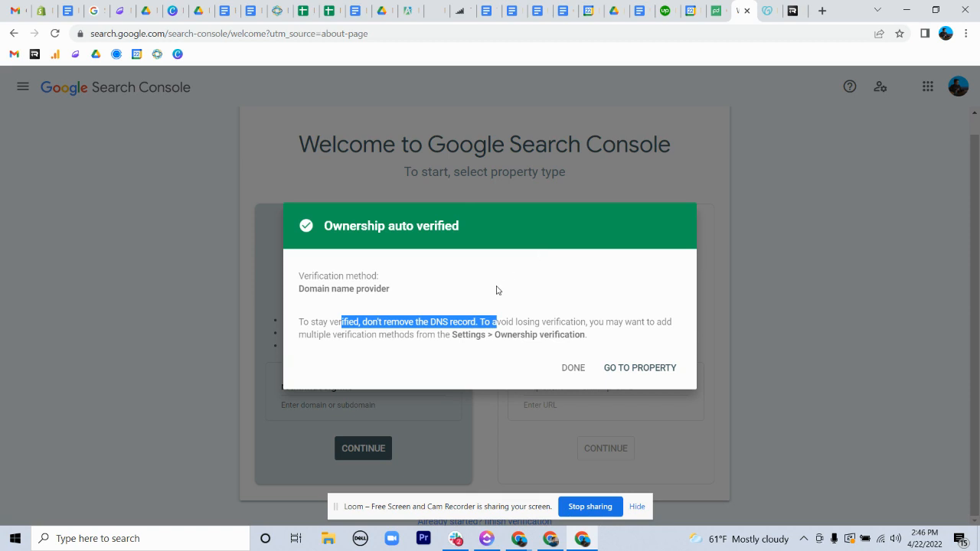
pyautogui.hotkey('ctrl', 'Tab')
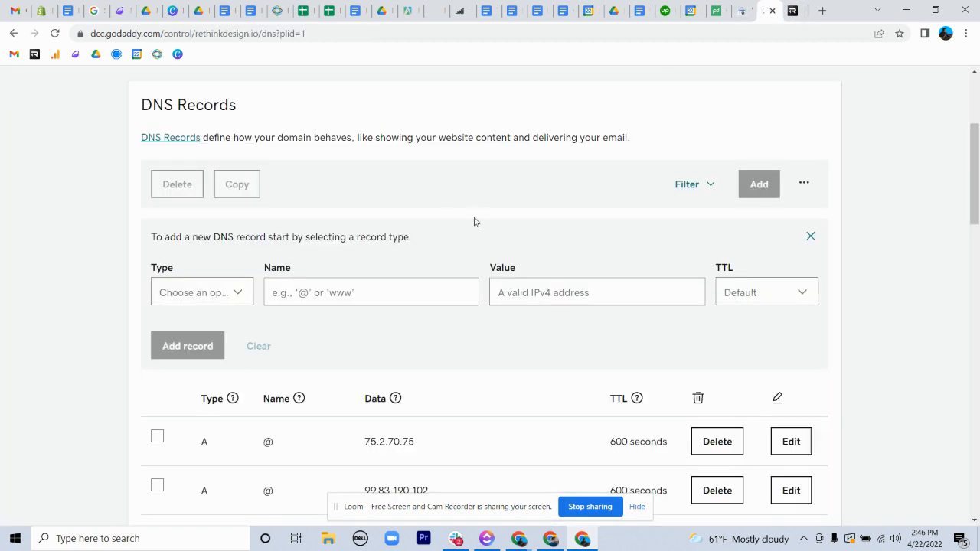
pyautogui.click(212, 292)
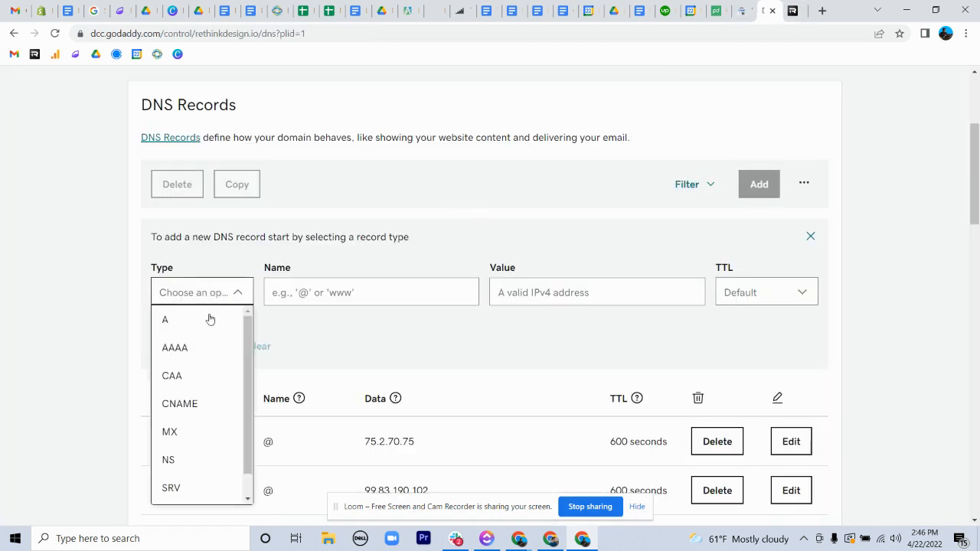
pyautogui.scroll(-1, 193, 445)
pyautogui.click(174, 489)
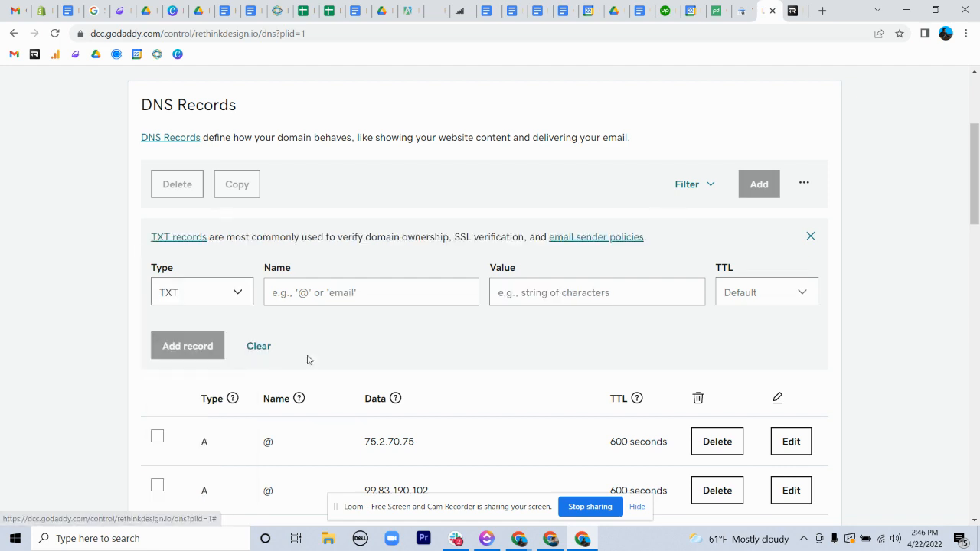
# Enter @ as the TXT record's name, clear it again, and move on to the record's value.
pyautogui.click(365, 295)
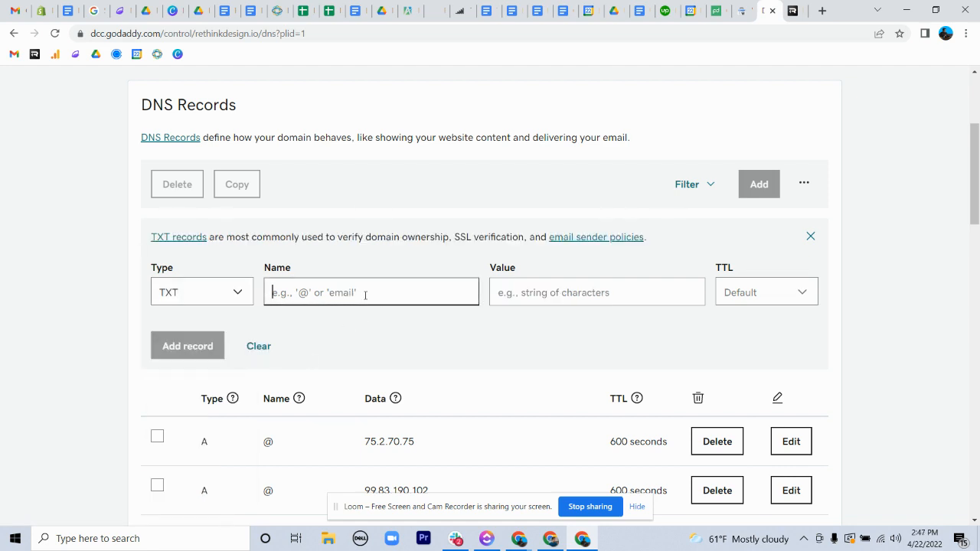
pyautogui.write('@')
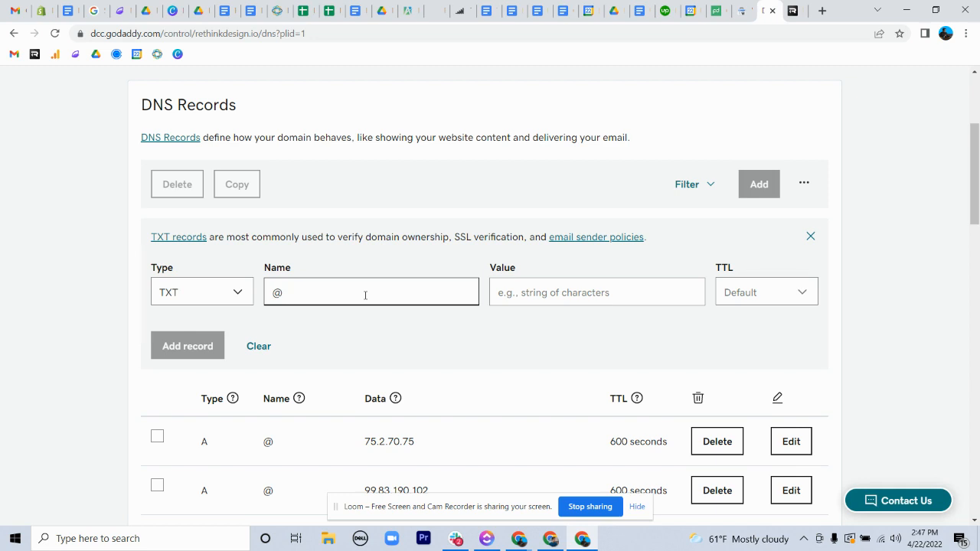
pyautogui.press('BackSpace')
pyautogui.click(528, 292)
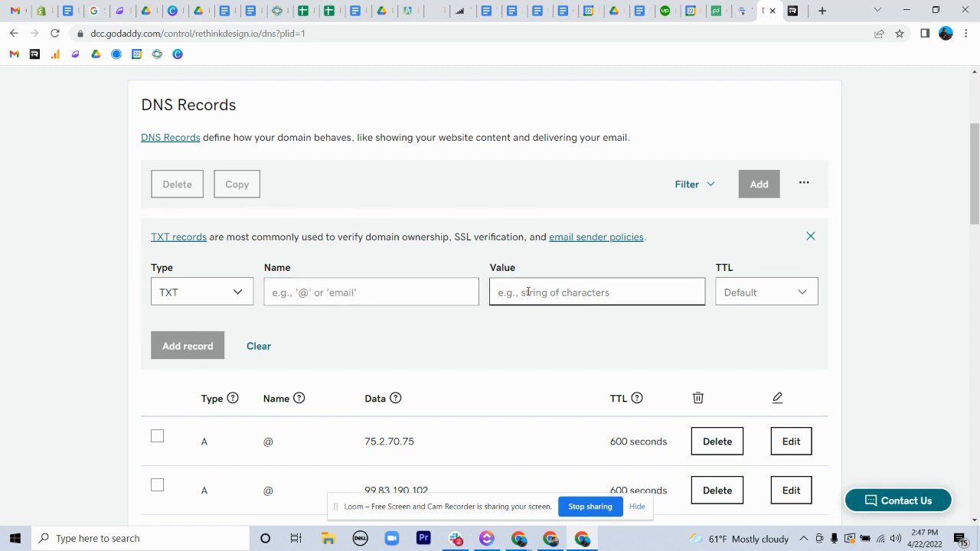
# Return to Search Console and go to the verified rethinkdesign.io property.
pyautogui.click(737, 11)
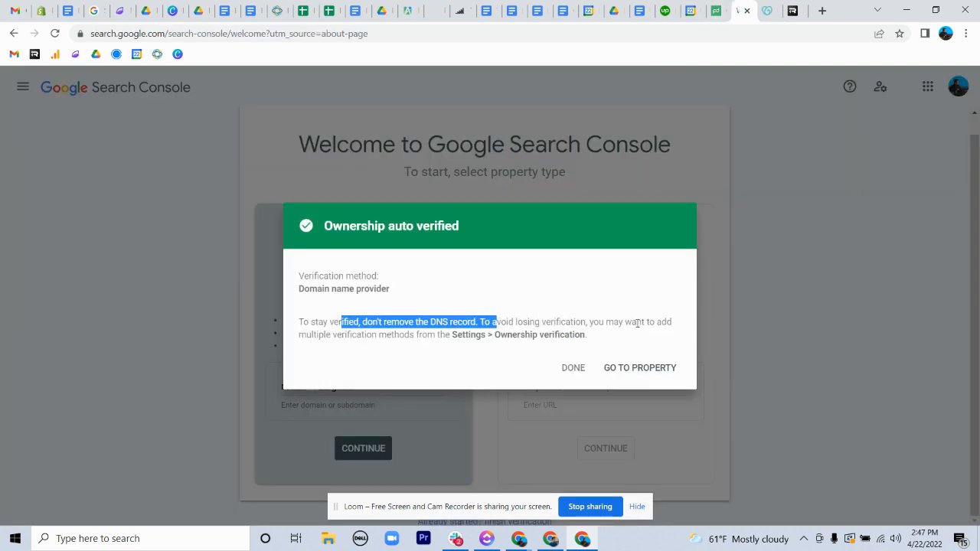
pyautogui.click(767, 11)
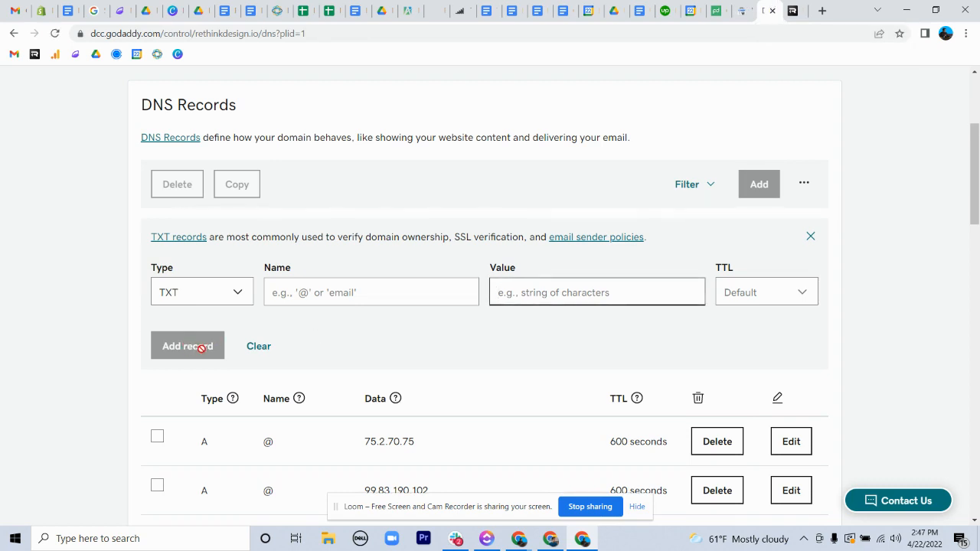
pyautogui.click(741, 10)
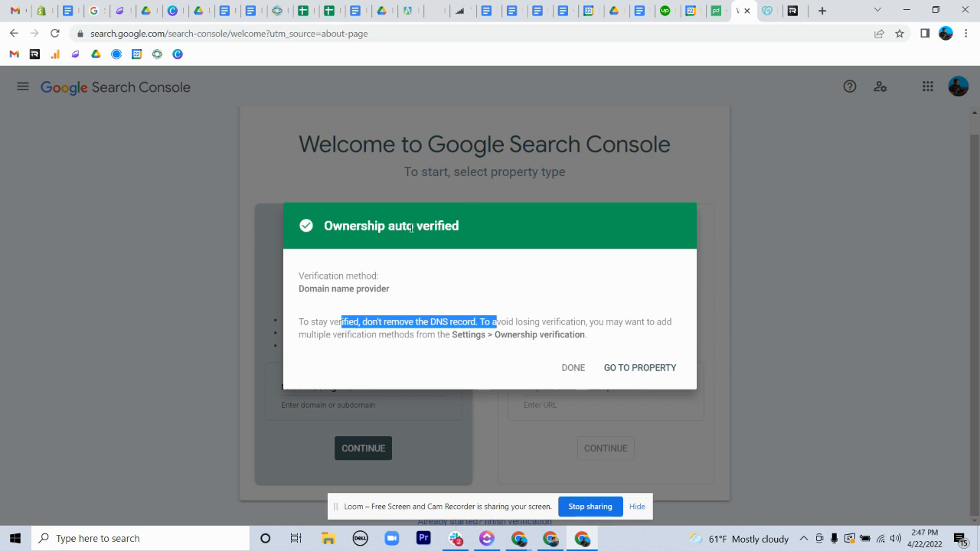
pyautogui.click(635, 368)
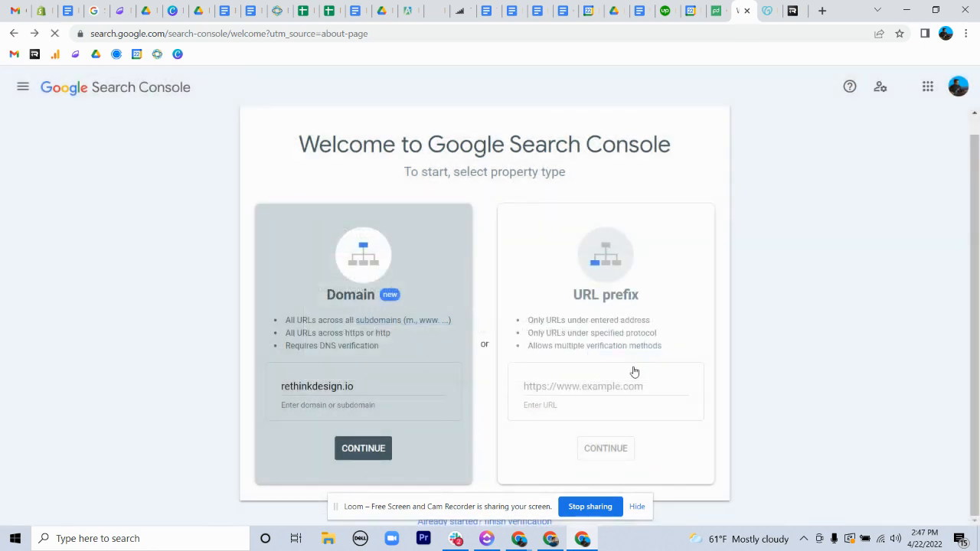